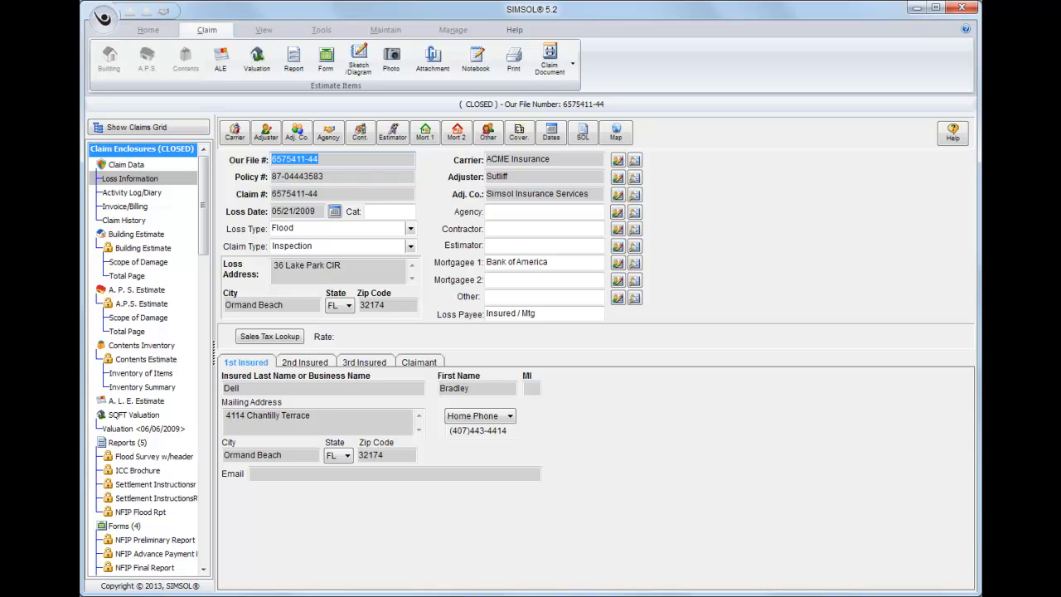
- Open the claim's print setup and add Building Estimate and Photo Sheets to the selected print items
click(513, 58)
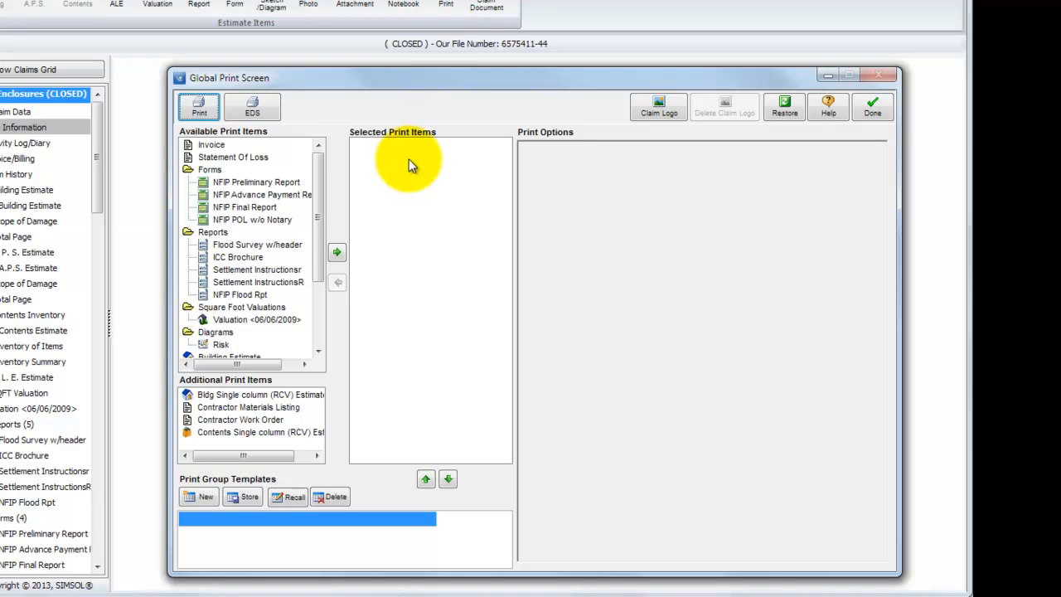
drag(317, 222, 317, 285)
click(248, 257)
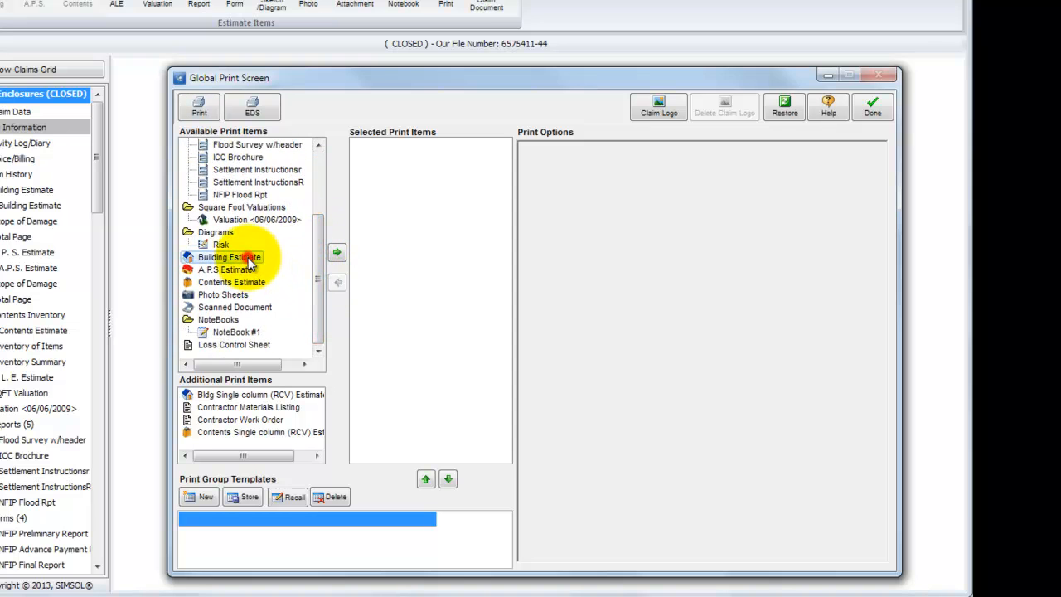
click(337, 252)
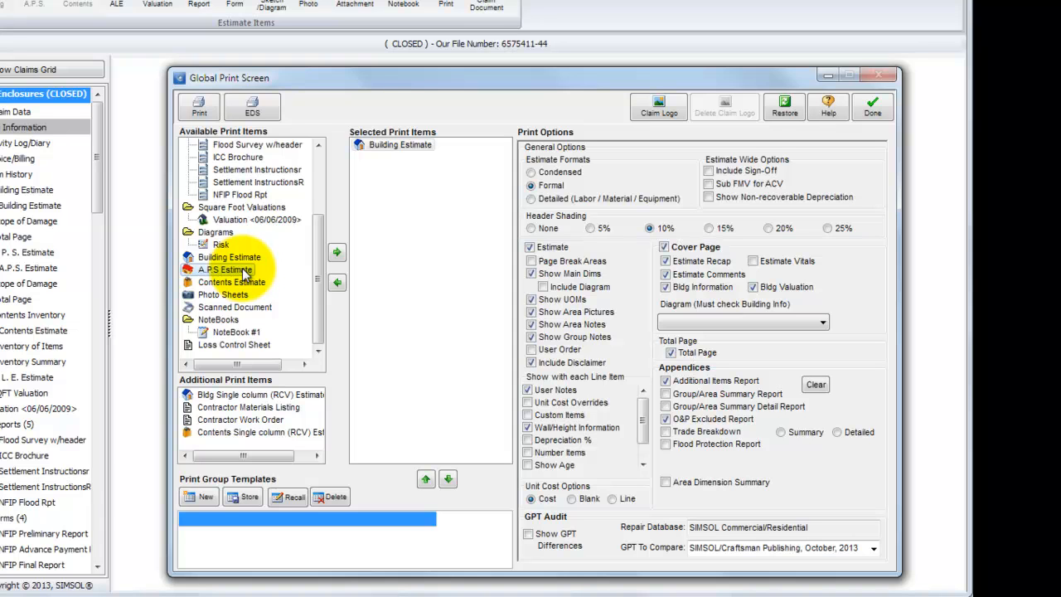
click(231, 295)
click(337, 252)
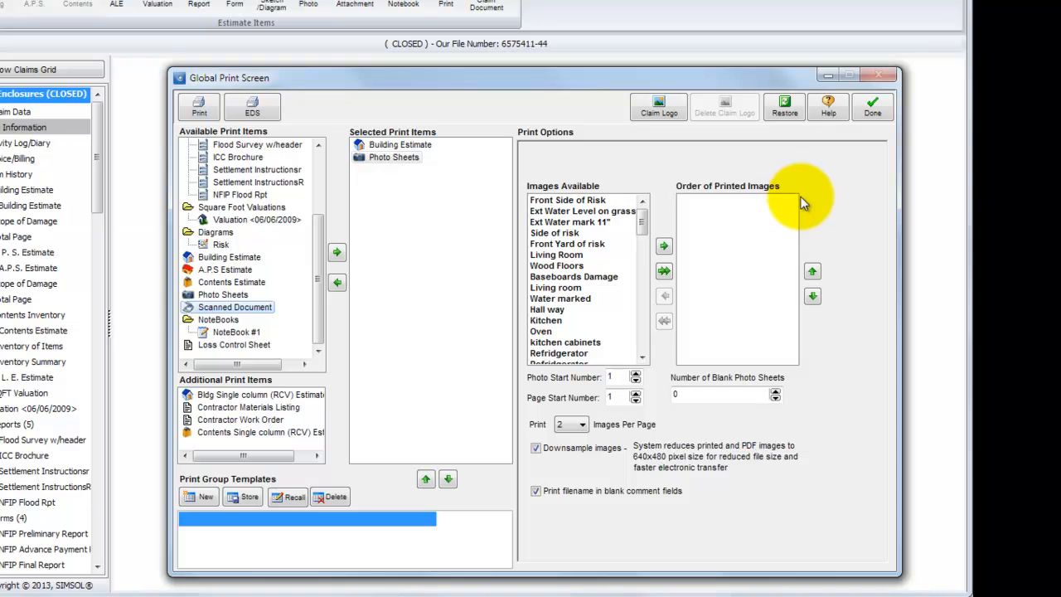
- Add the first three images individually and all remaining ones together to the photo sheets' printed images, at 2 images per page
click(576, 200)
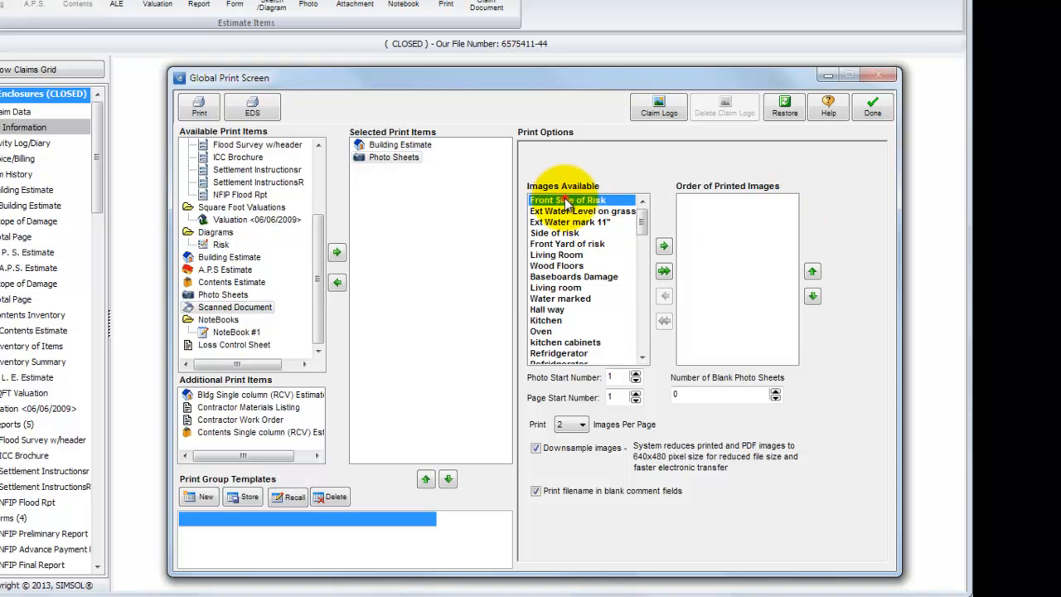
click(663, 247)
click(664, 247)
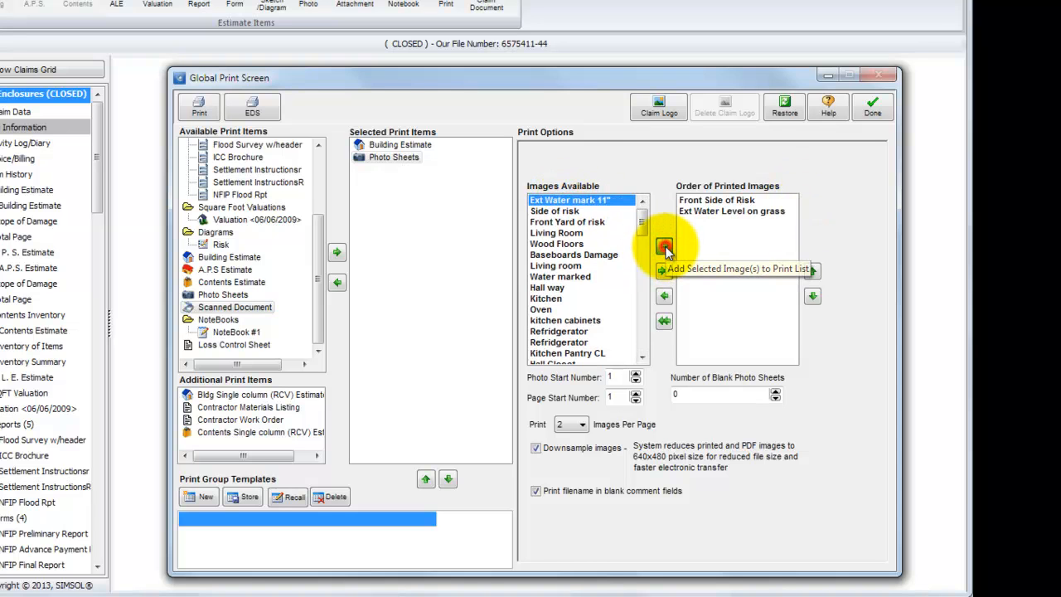
click(664, 247)
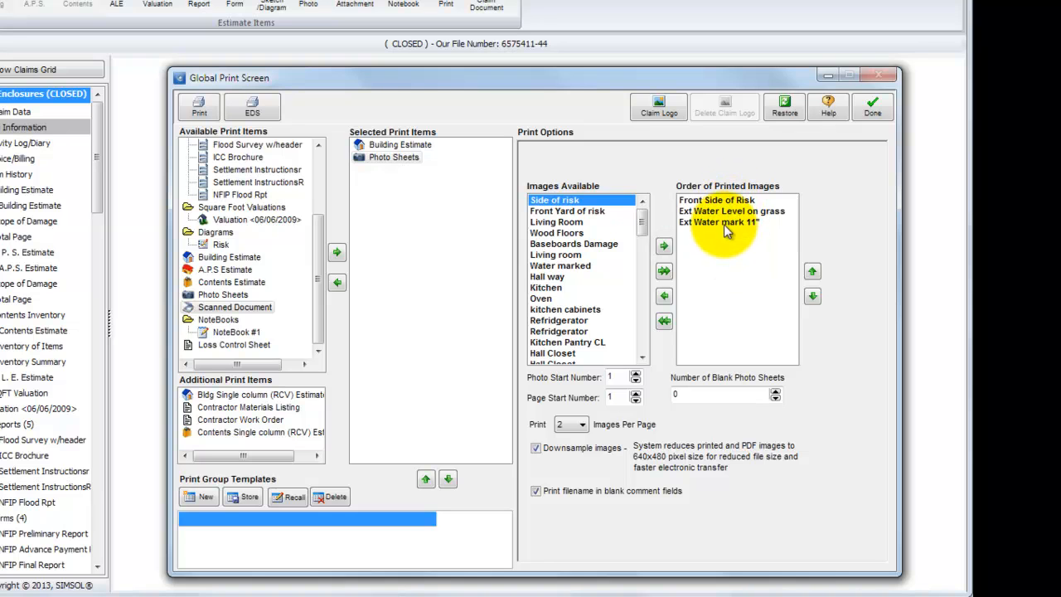
click(663, 272)
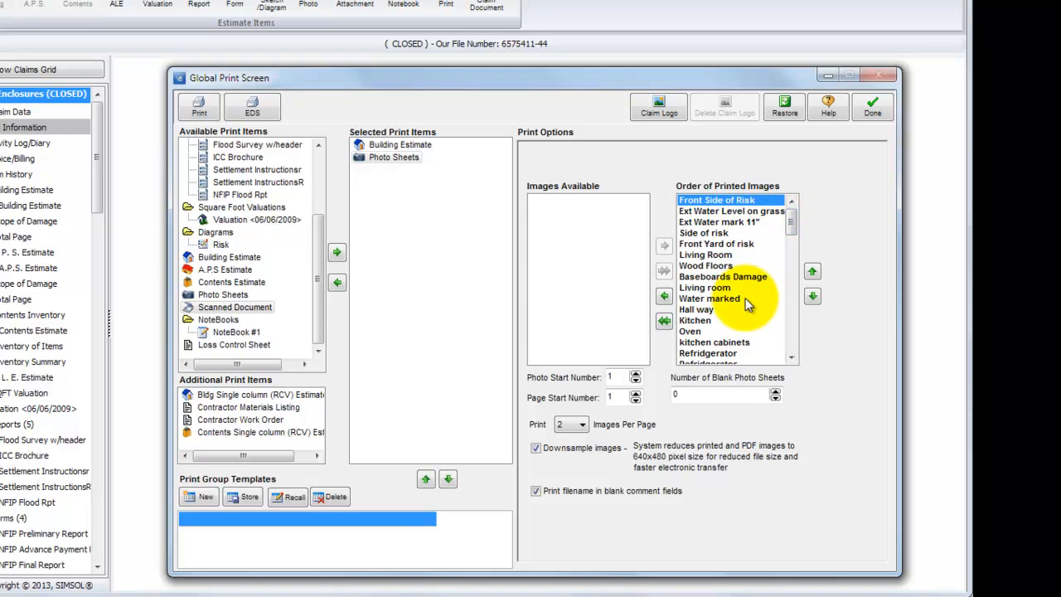
click(582, 424)
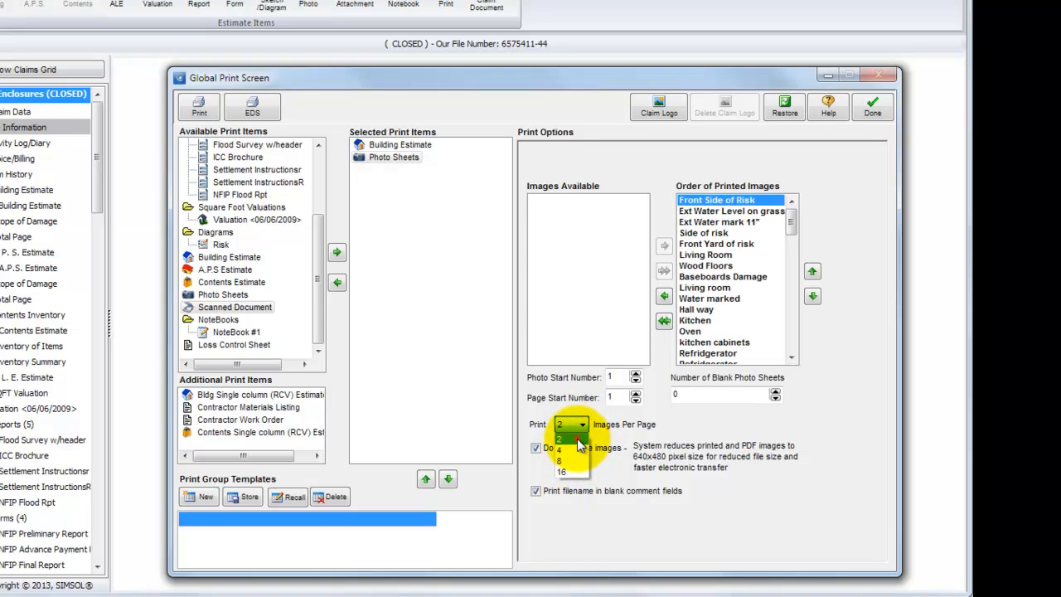
click(577, 437)
click(689, 422)
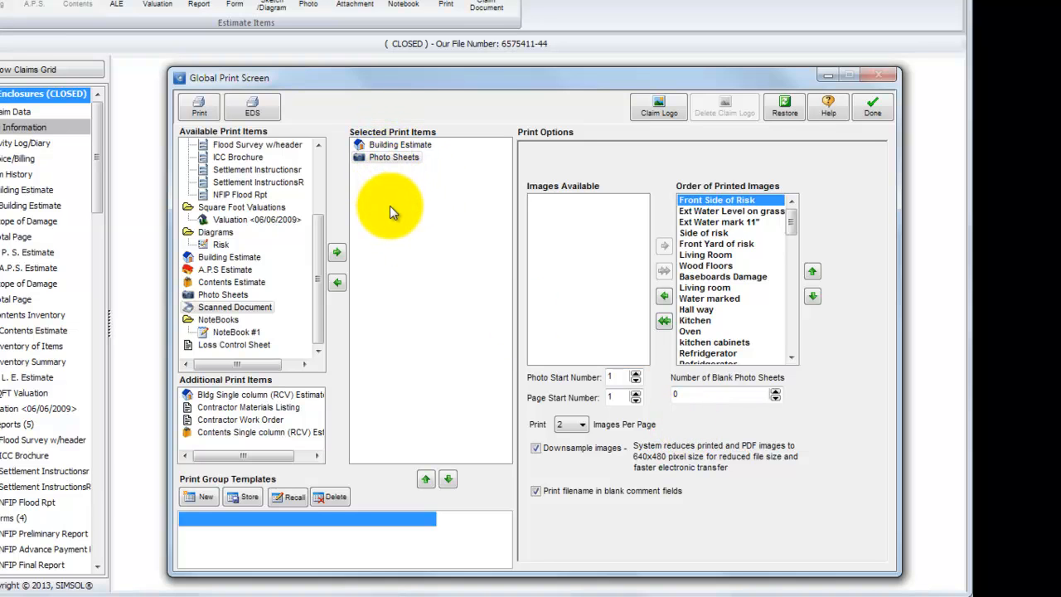
- Move Photo Sheets above Building Estimate in the print order and back below it
click(392, 156)
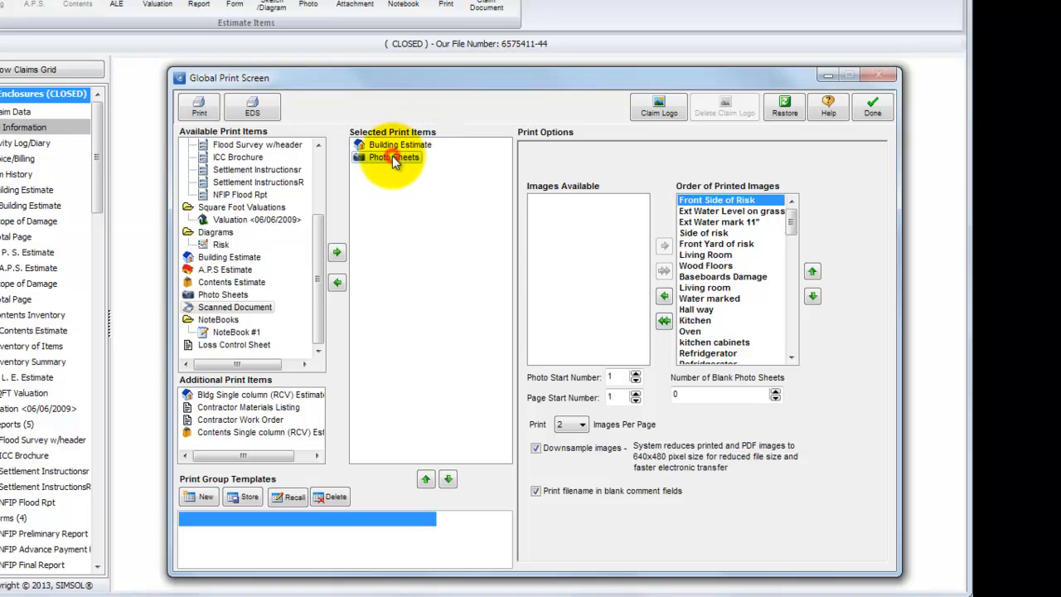
click(427, 480)
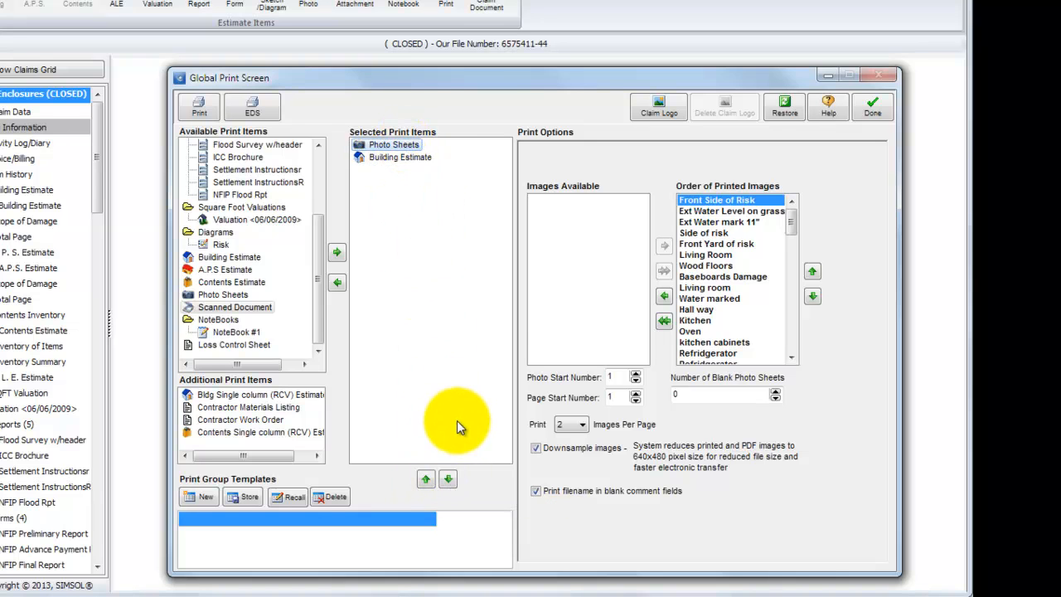
click(448, 479)
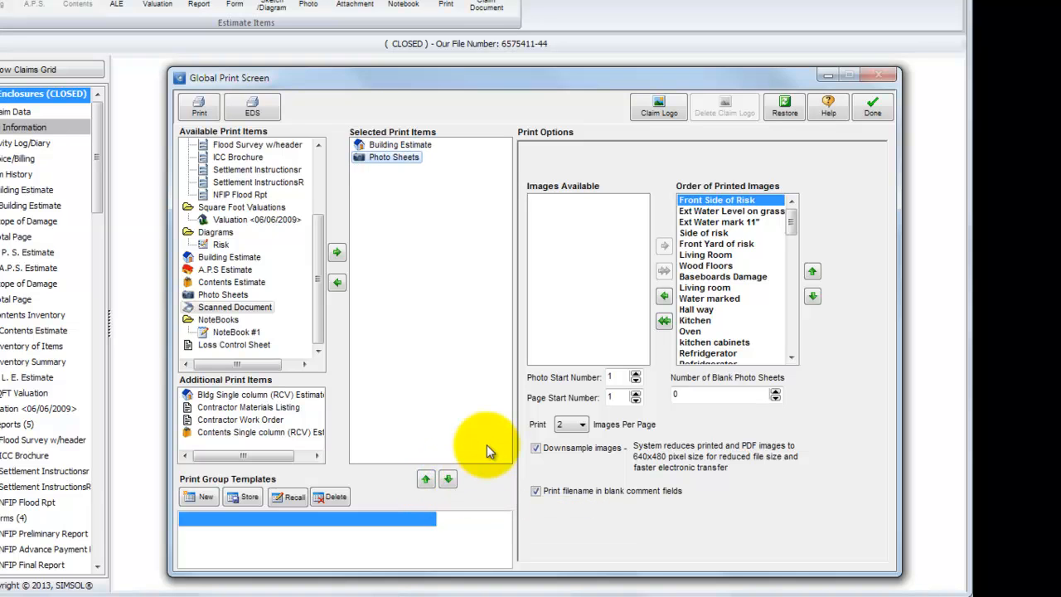
- Add the Risk diagram to the selected print items
click(221, 244)
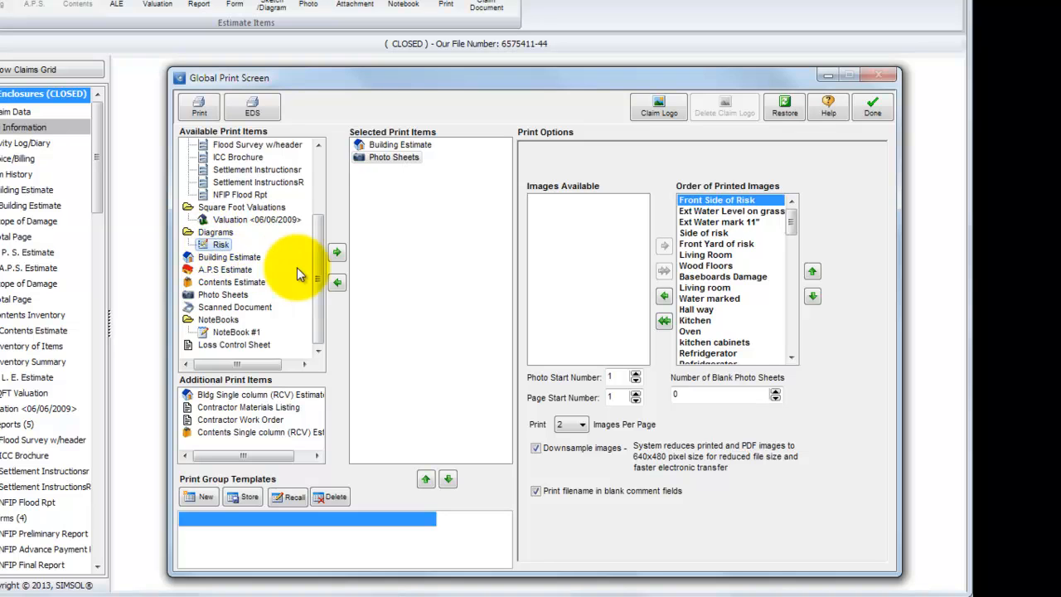
click(338, 253)
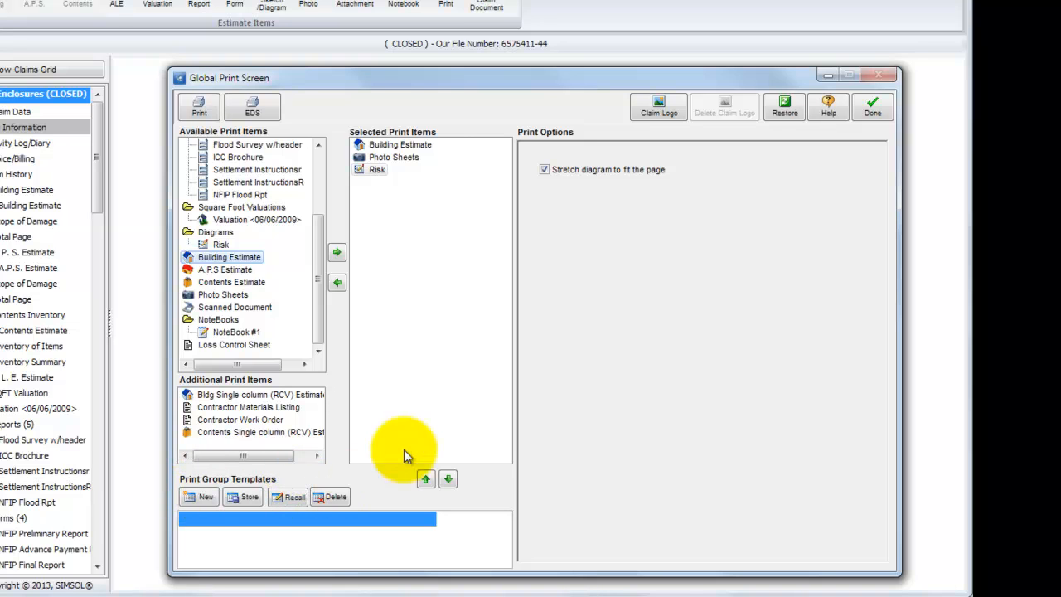
- Review the print options of the selected Building Estimate, Photo Sheets and Risk items
click(414, 145)
click(402, 156)
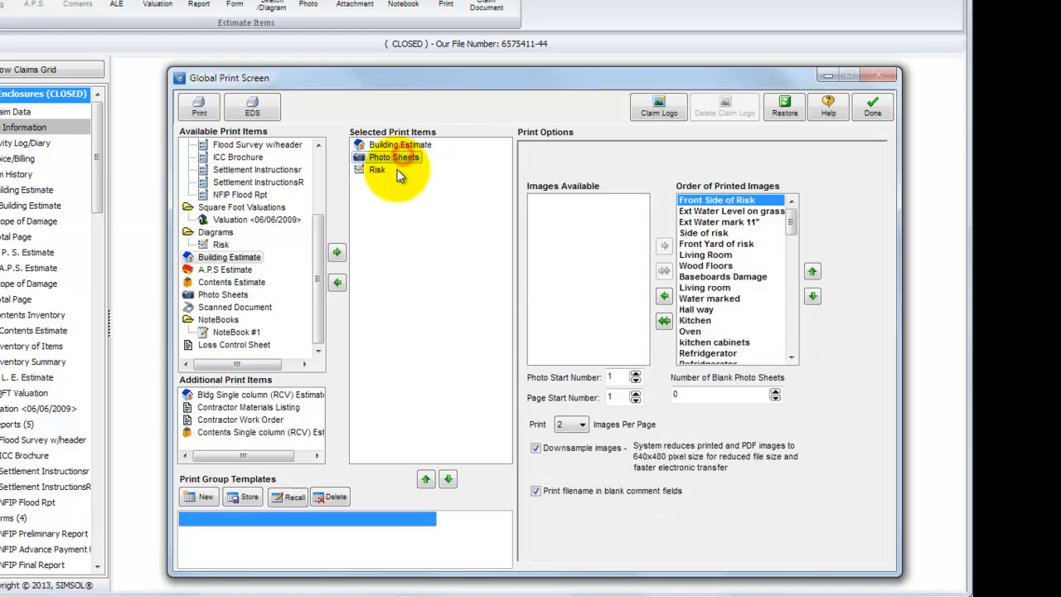
click(378, 170)
click(393, 157)
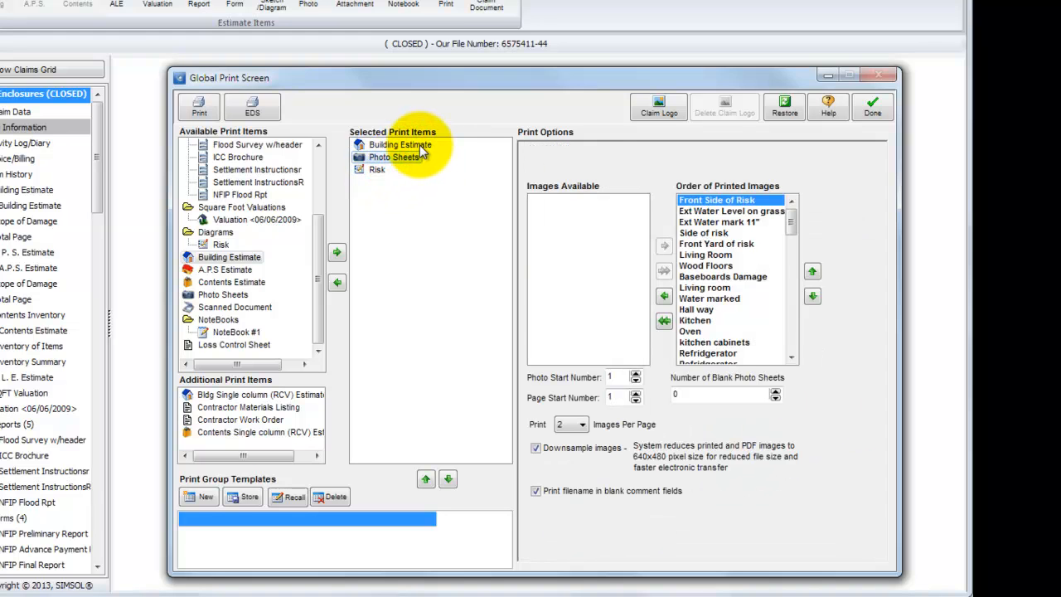
click(420, 144)
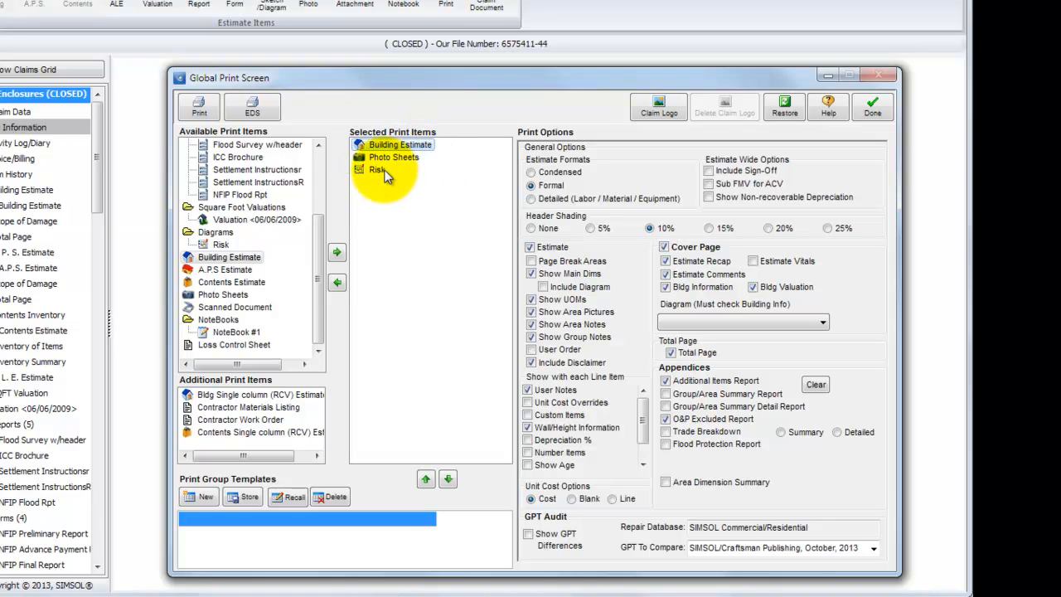
click(381, 169)
click(404, 156)
click(405, 146)
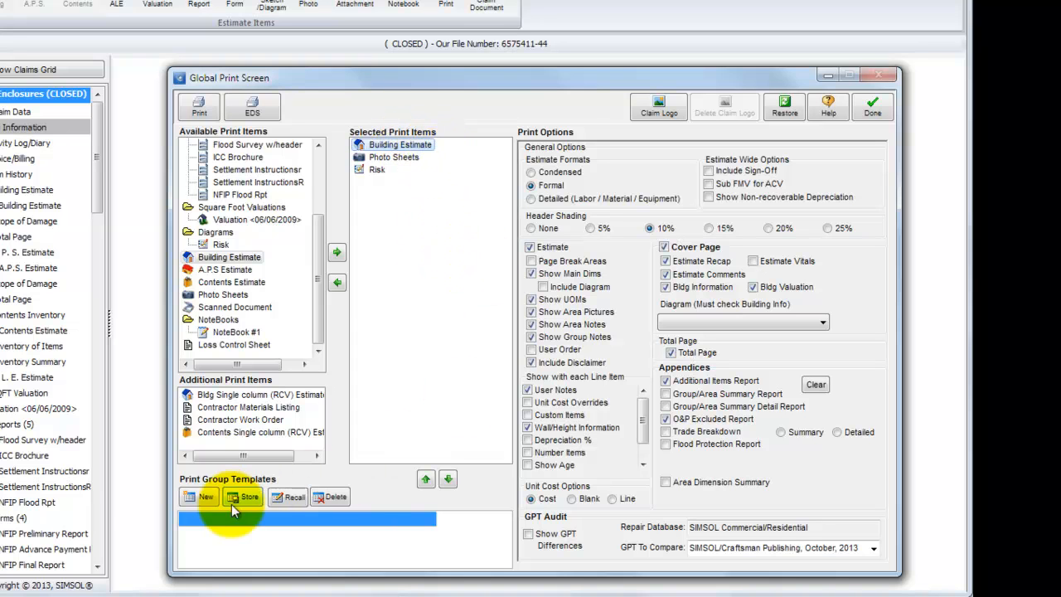
- Save the selected print items as a new print group template named "template 1"
click(200, 497)
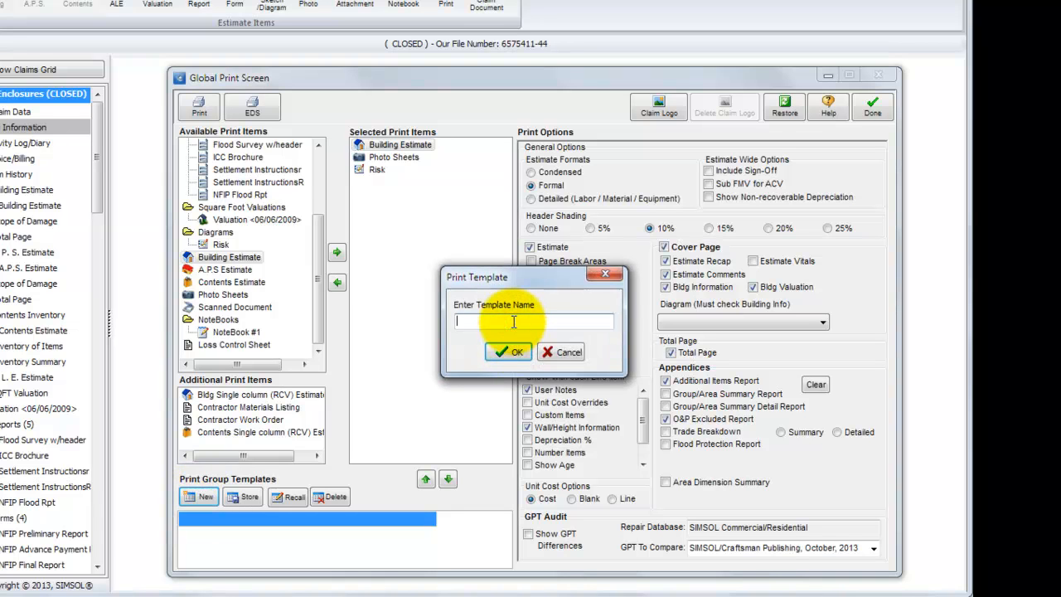
text(template 1)
click(510, 356)
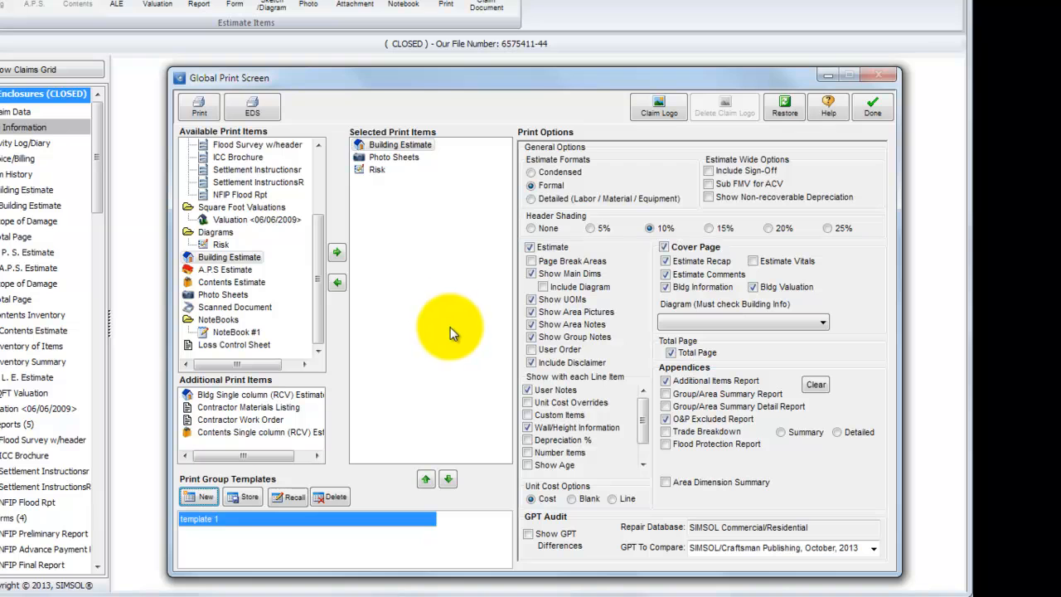
- Clear the selected print items and reload them from the print group template "template 1"
click(336, 281)
click(337, 283)
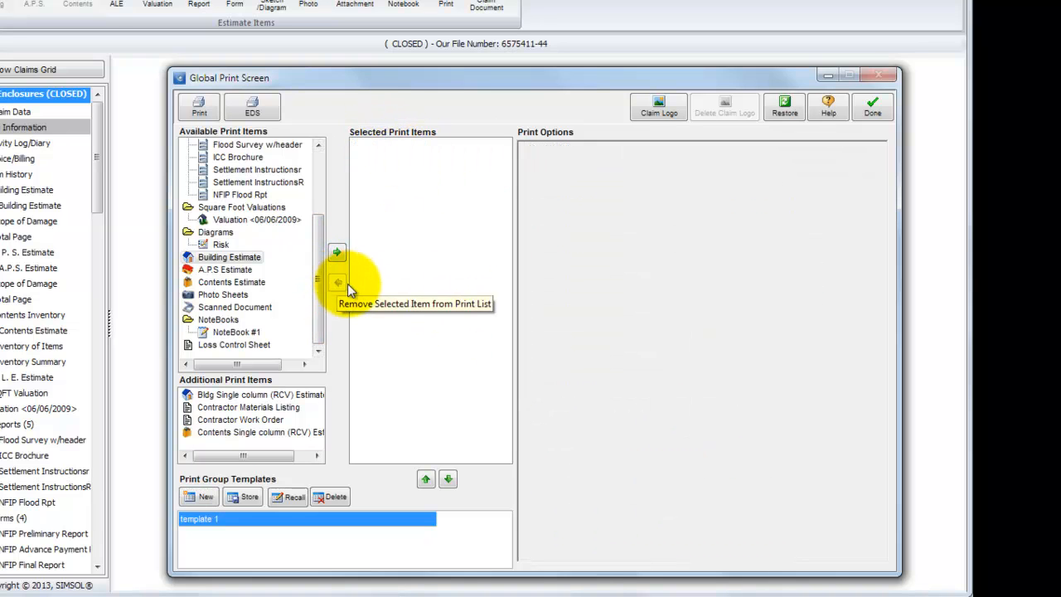
double_click(218, 518)
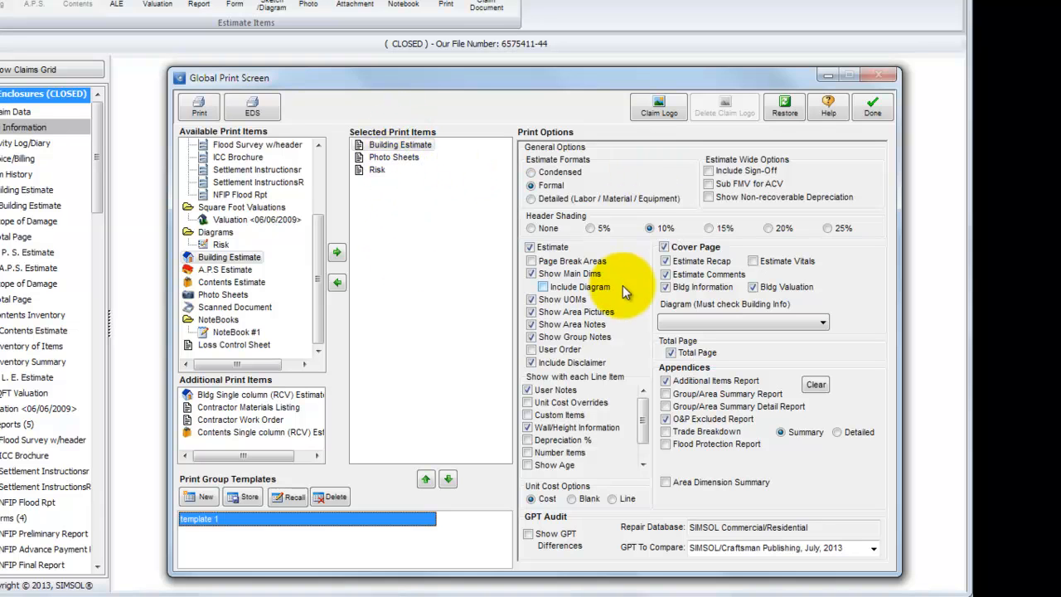
- Generate an on-screen preview of the selected items, enlarge it, page forward to page 3 and close it
click(201, 108)
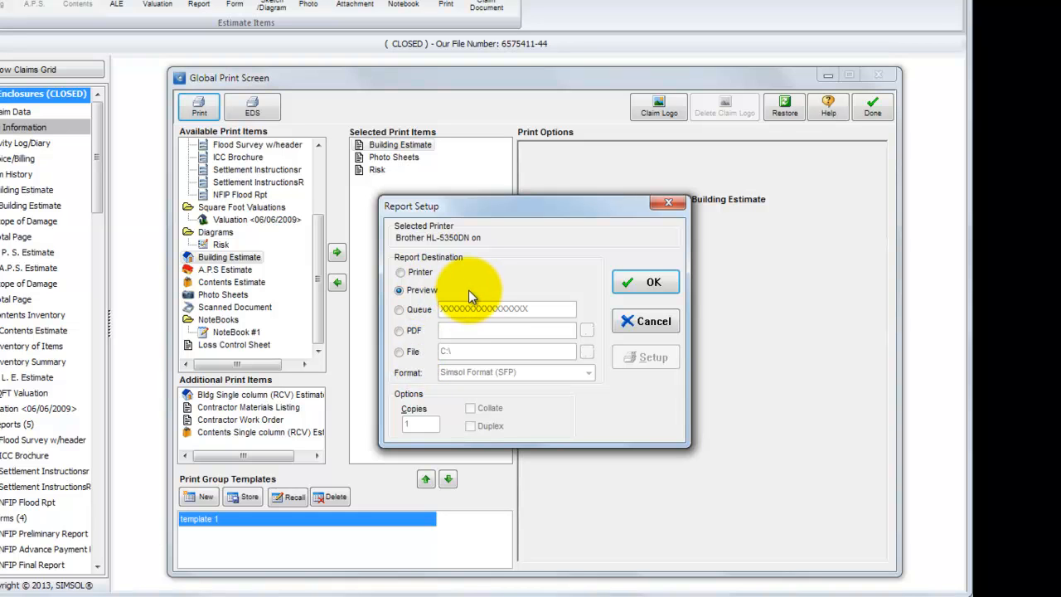
click(646, 282)
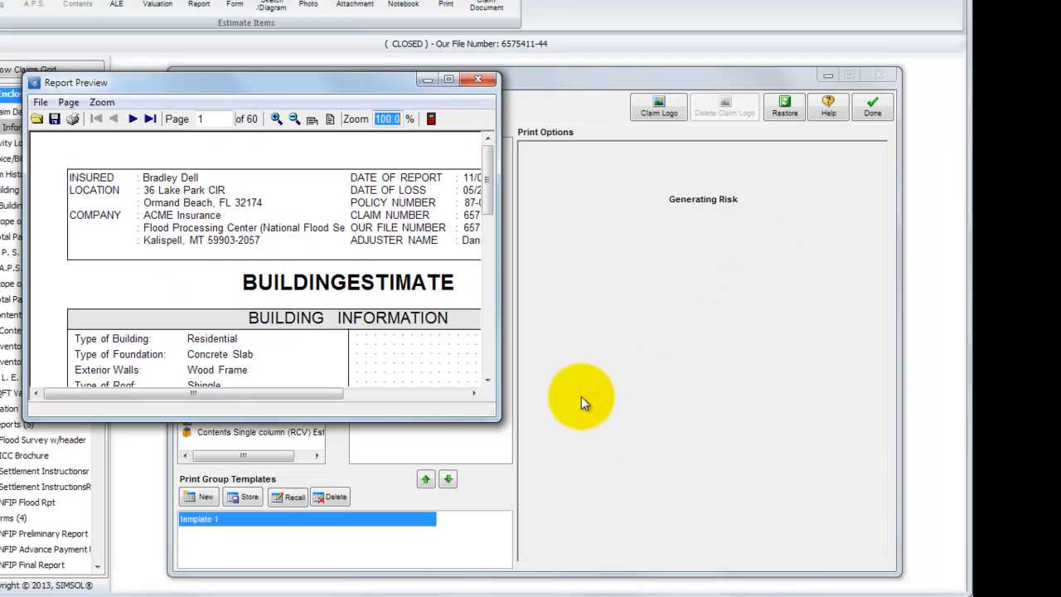
drag(358, 82, 332, 0)
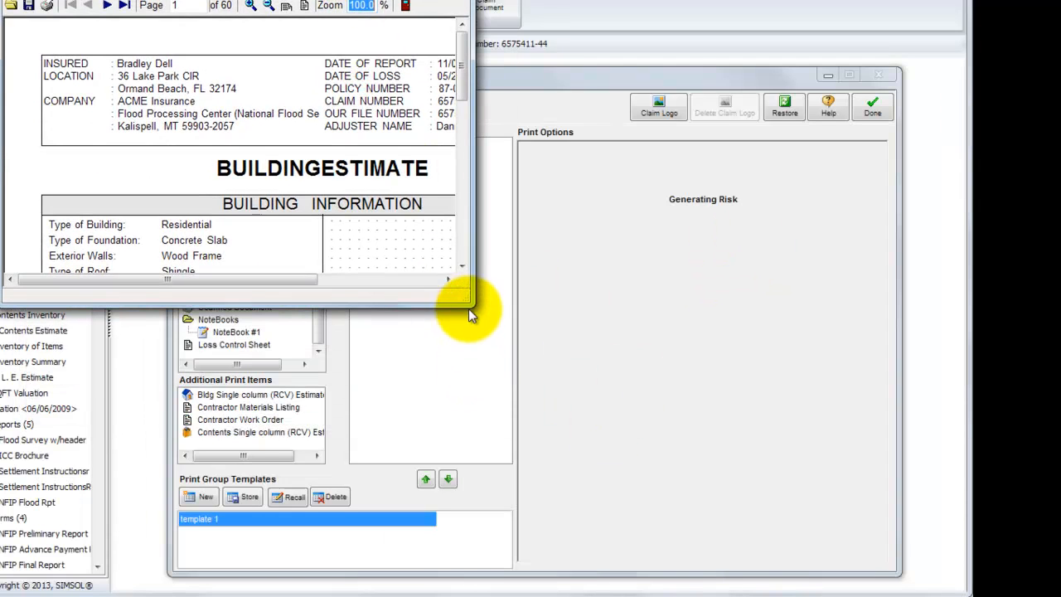
drag(471, 302, 685, 356)
drag(683, 305, 907, 572)
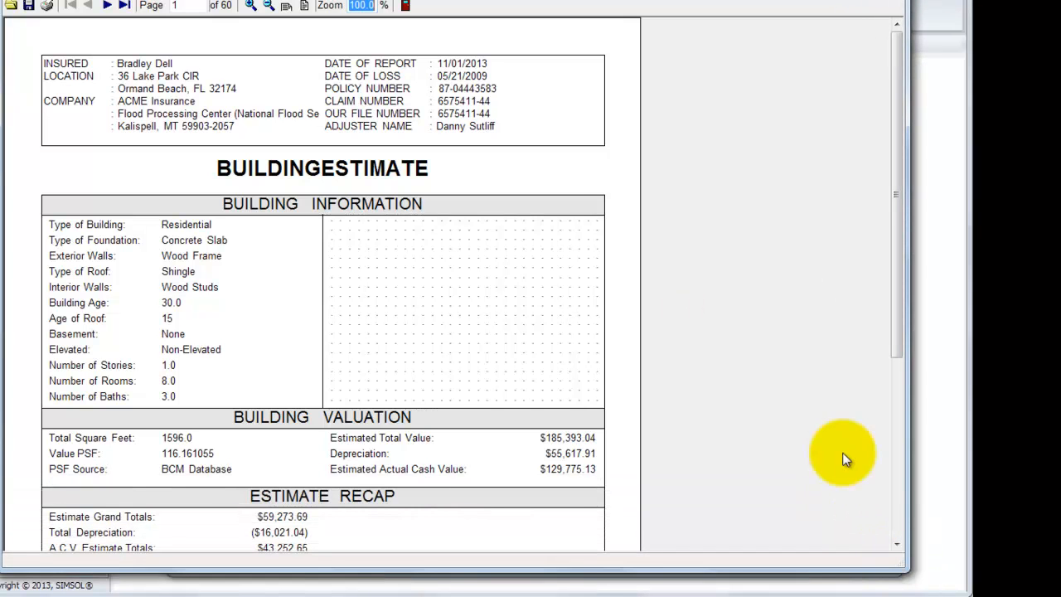
click(106, 5)
click(106, 6)
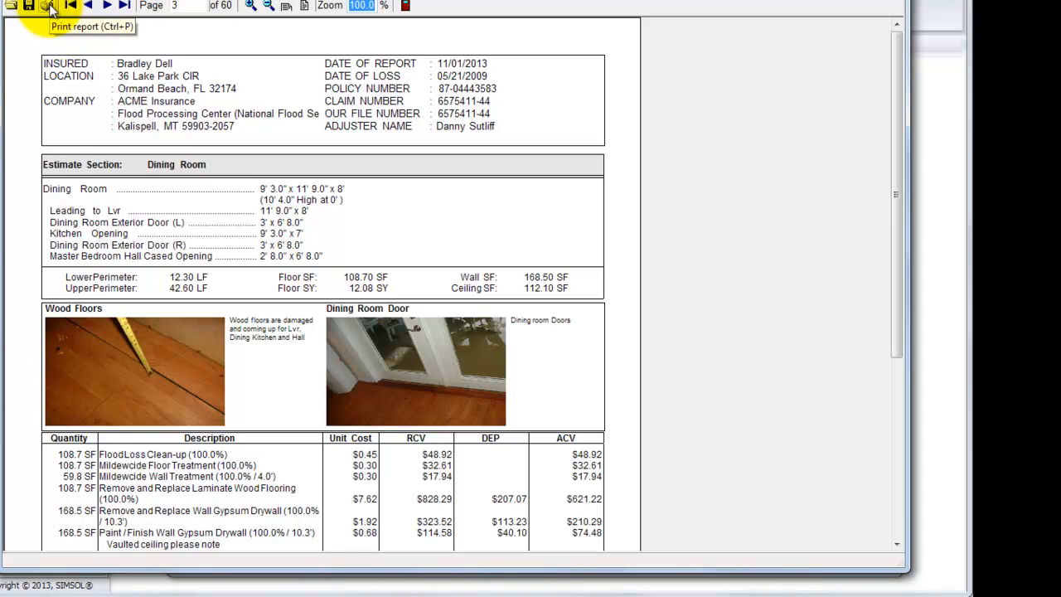
click(405, 6)
- Reopen the report setup, set the report destination to PDF and browse to the Documents library, cancelling the file selection
click(196, 105)
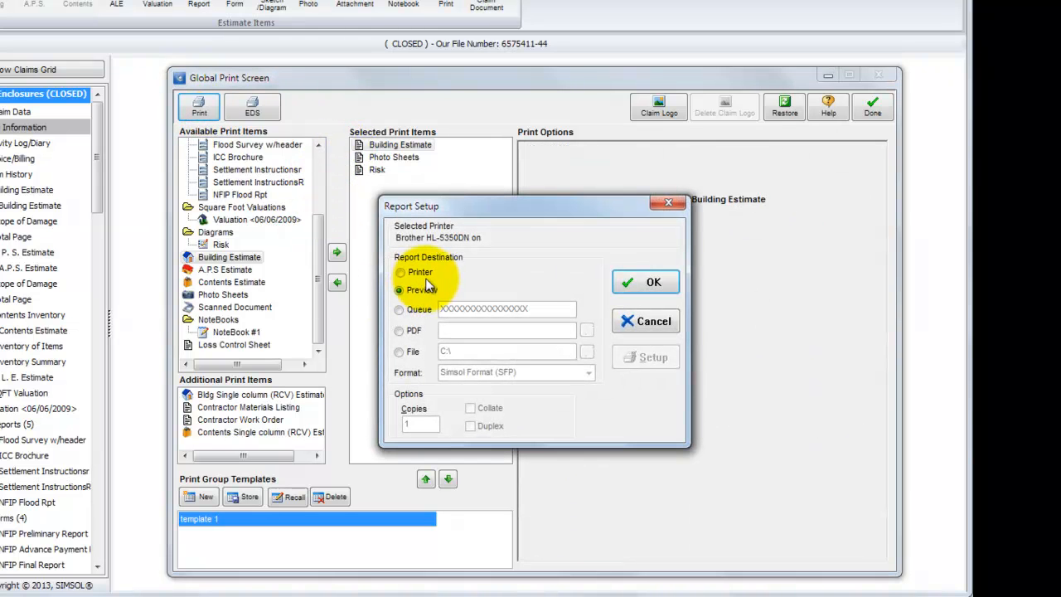
click(431, 273)
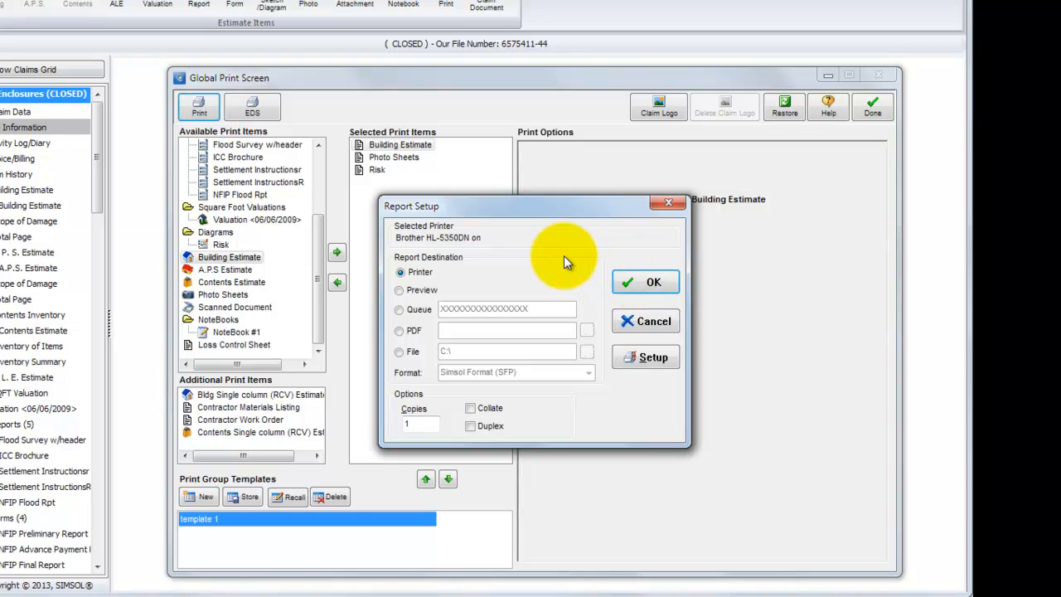
click(399, 330)
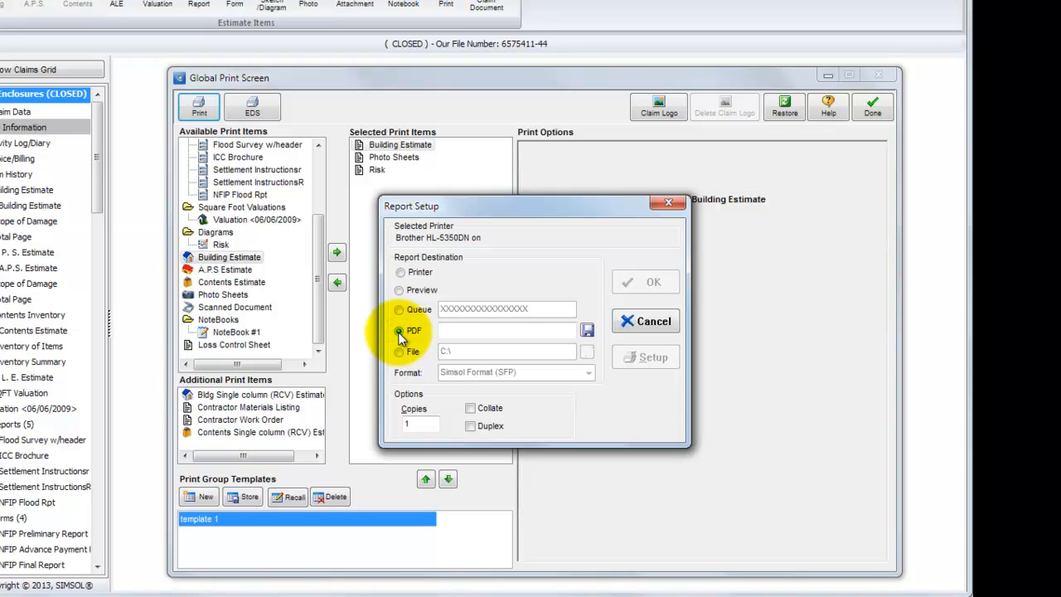
click(587, 330)
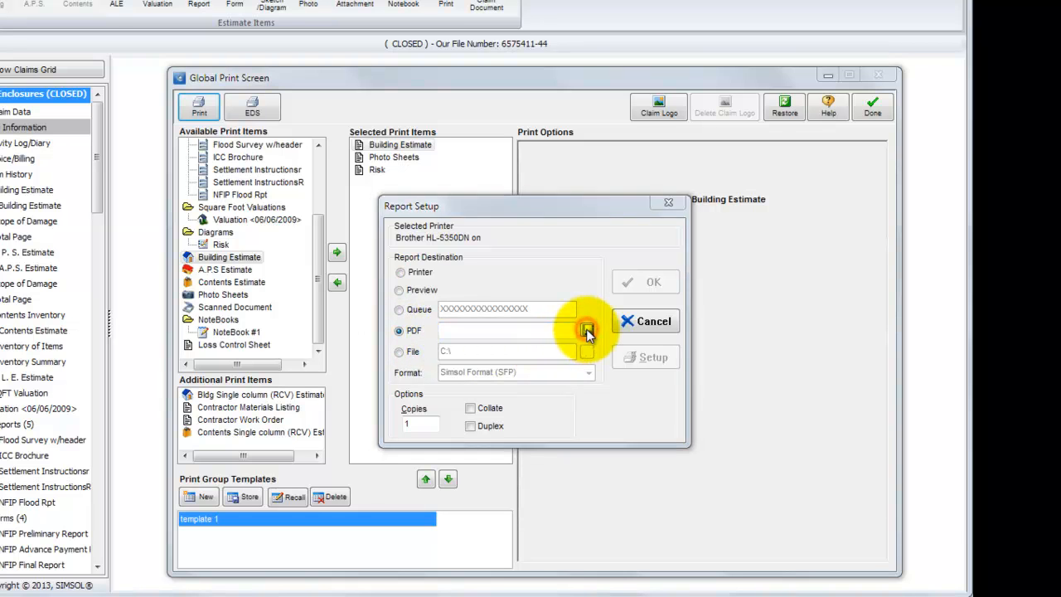
click(289, 302)
click(402, 450)
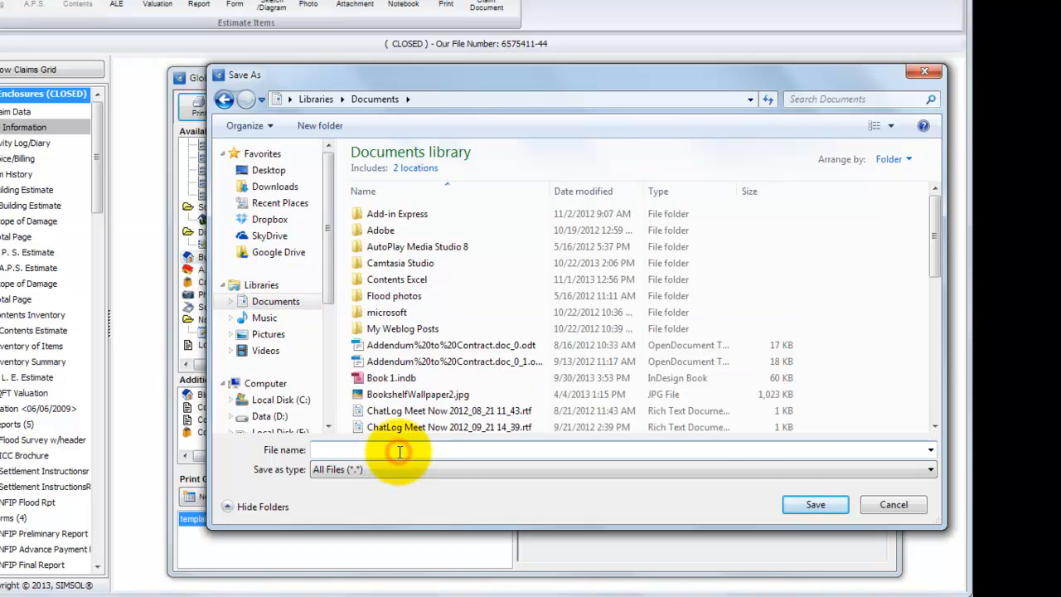
click(901, 507)
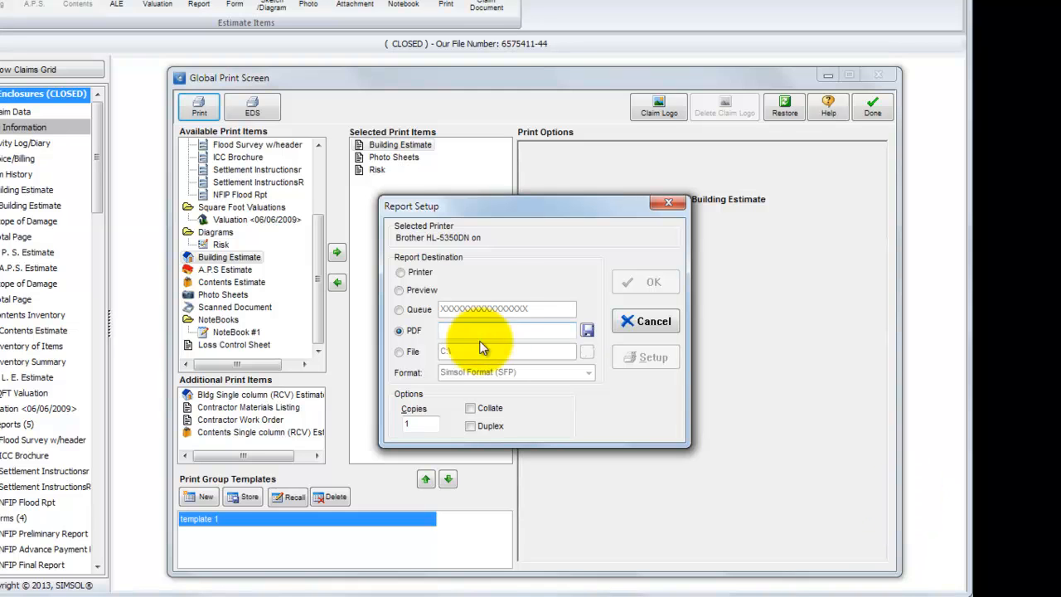
click(640, 284)
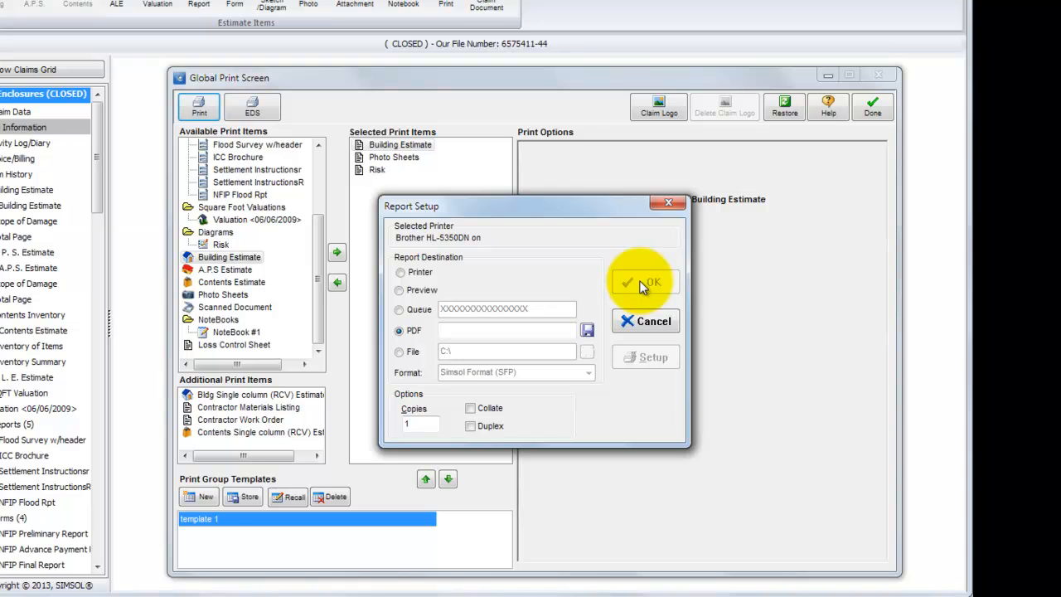
- Switch the report destination to File and review the available output formats without choosing a different one
click(398, 353)
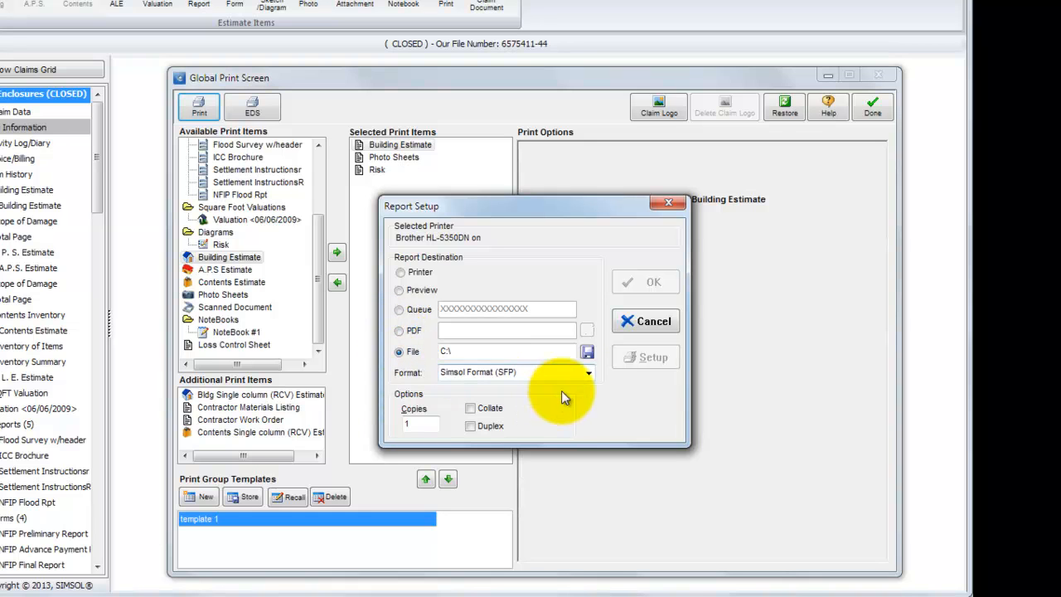
click(588, 371)
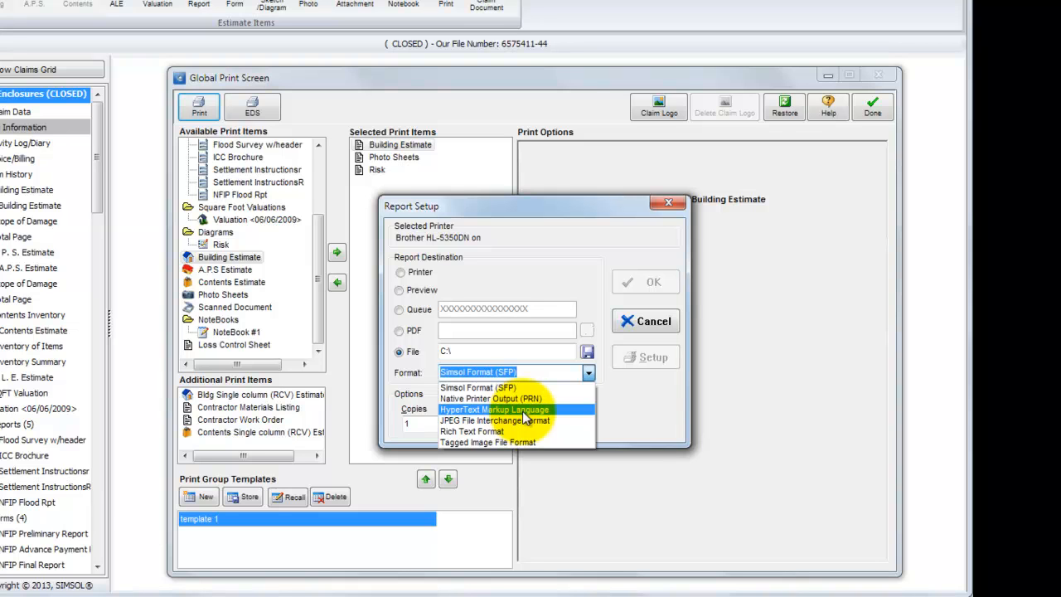
click(620, 404)
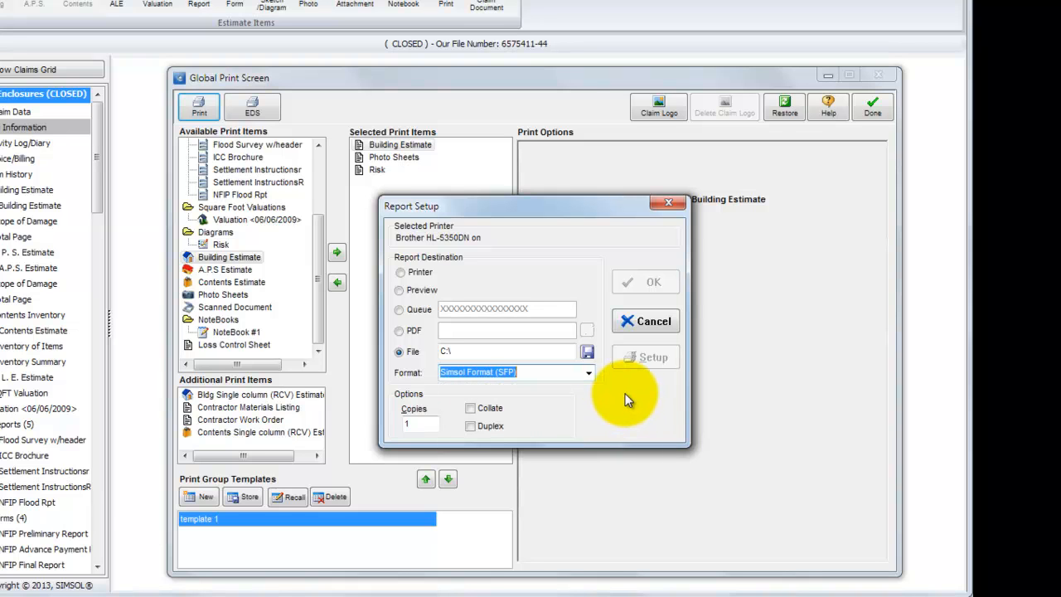
- Set the report destination to a PDF named "claim file1" in the Documents library and generate the report
click(400, 331)
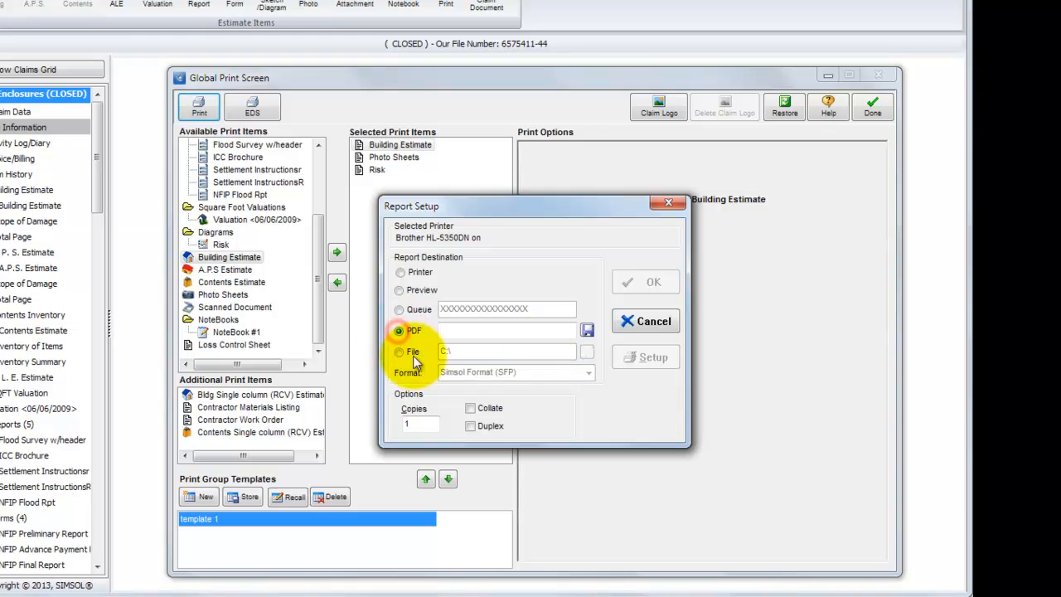
click(587, 330)
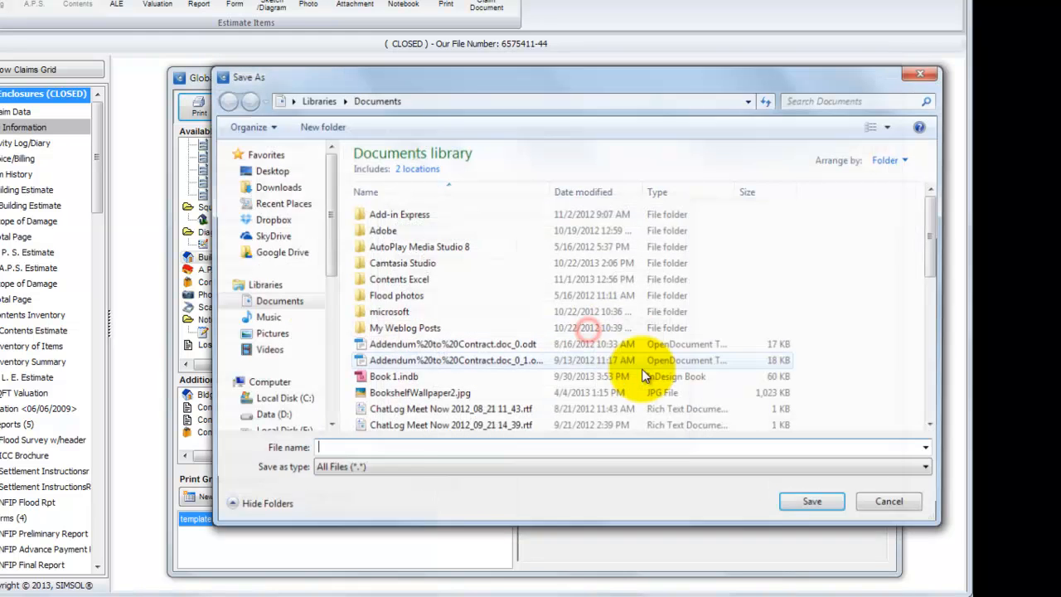
click(427, 449)
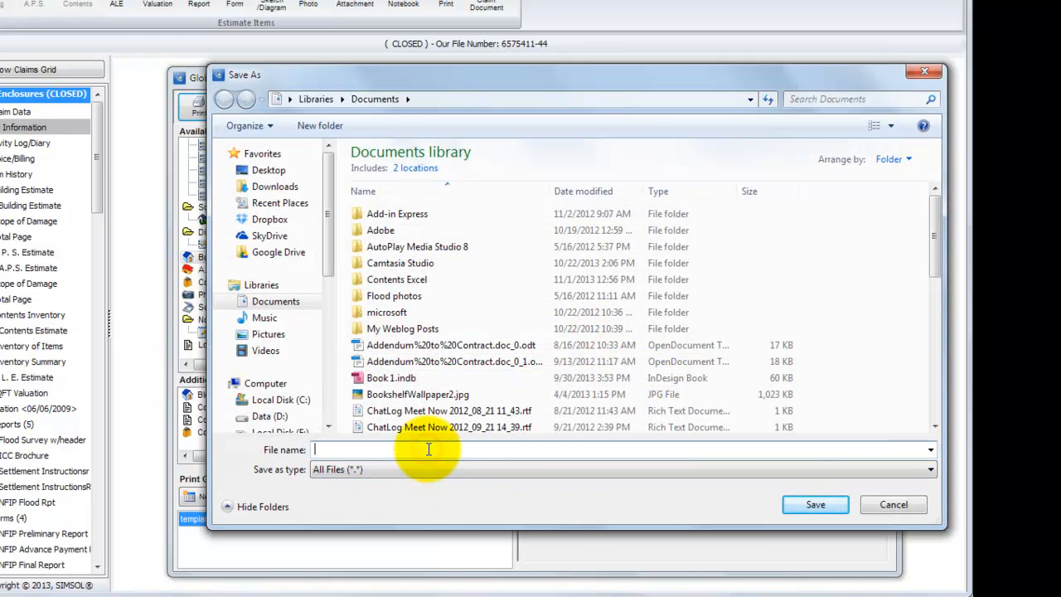
text(c)
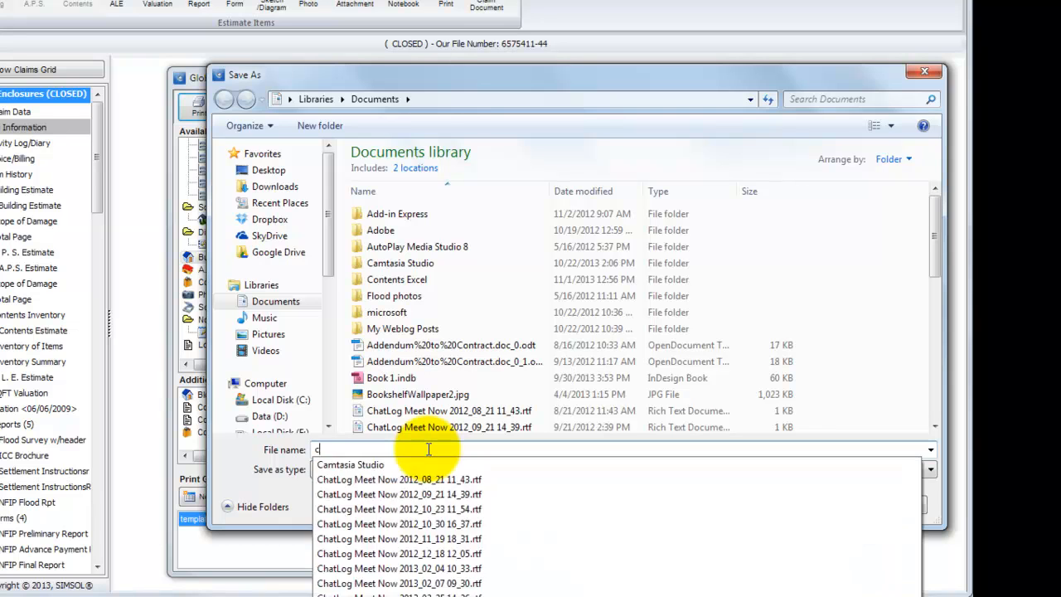
text(laim file)
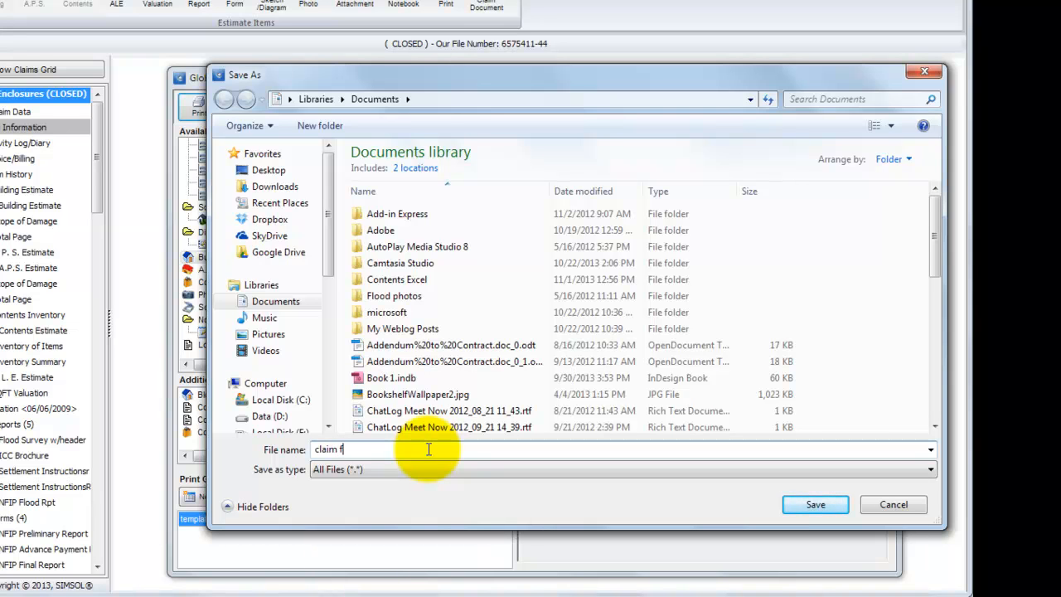
text(1)
click(812, 503)
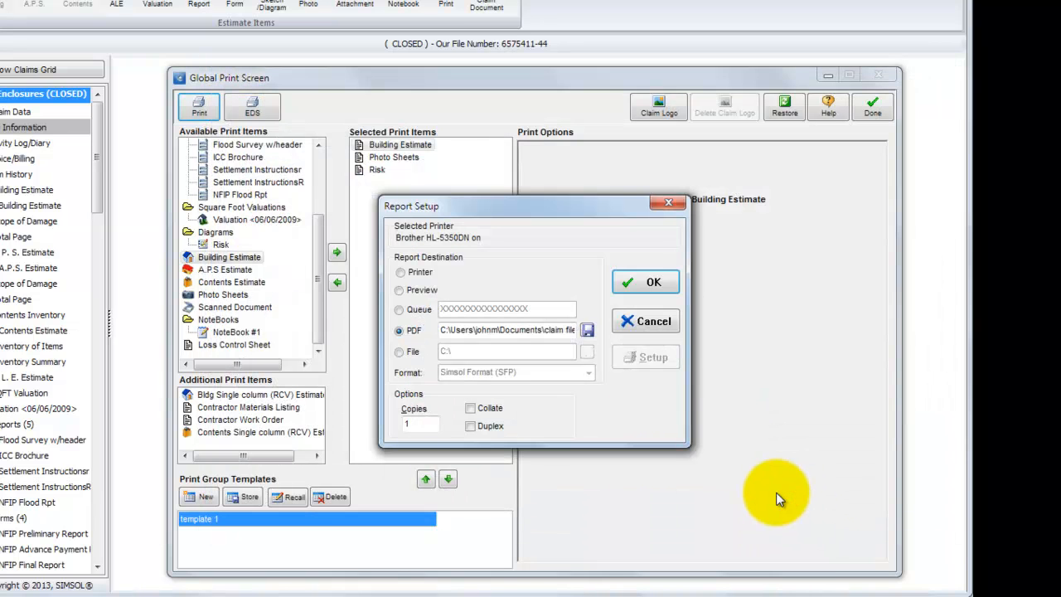
click(654, 284)
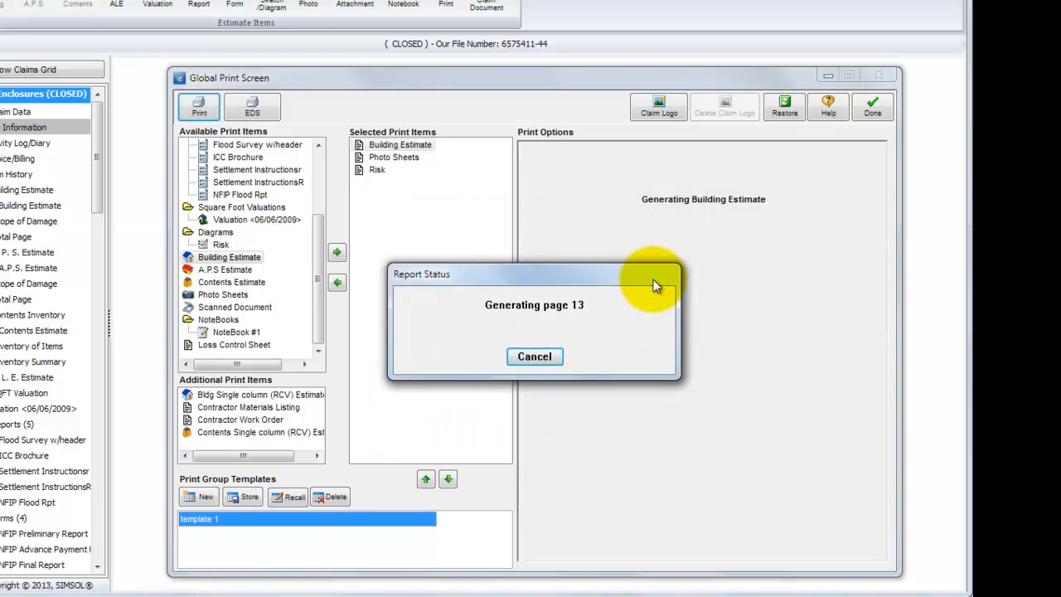